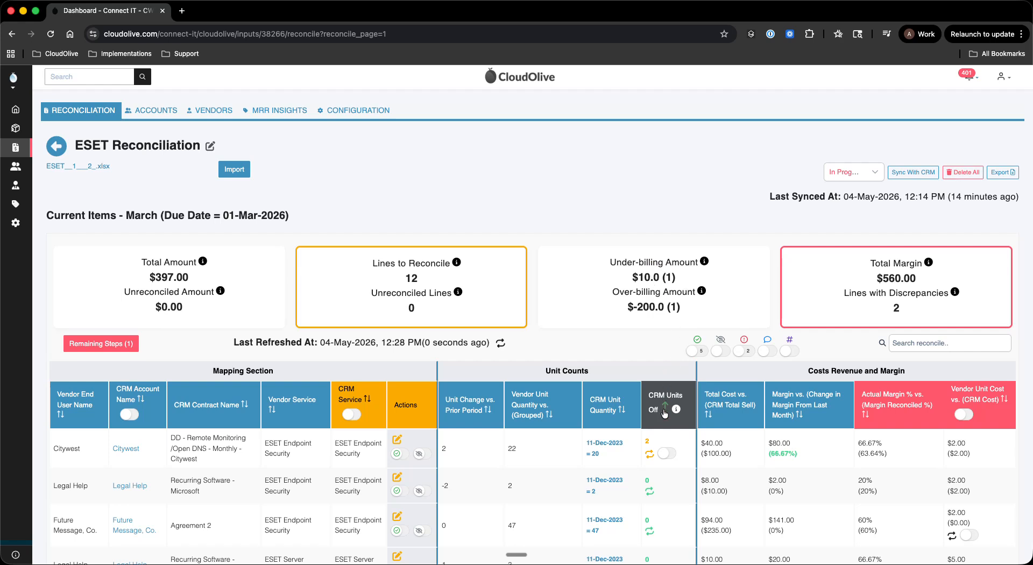
Examine the Citywest ESET Endpoint Security line's vendor quantity, CRM quantity, units off and change from the prior period.
scroll(665, 413, "down", 3)
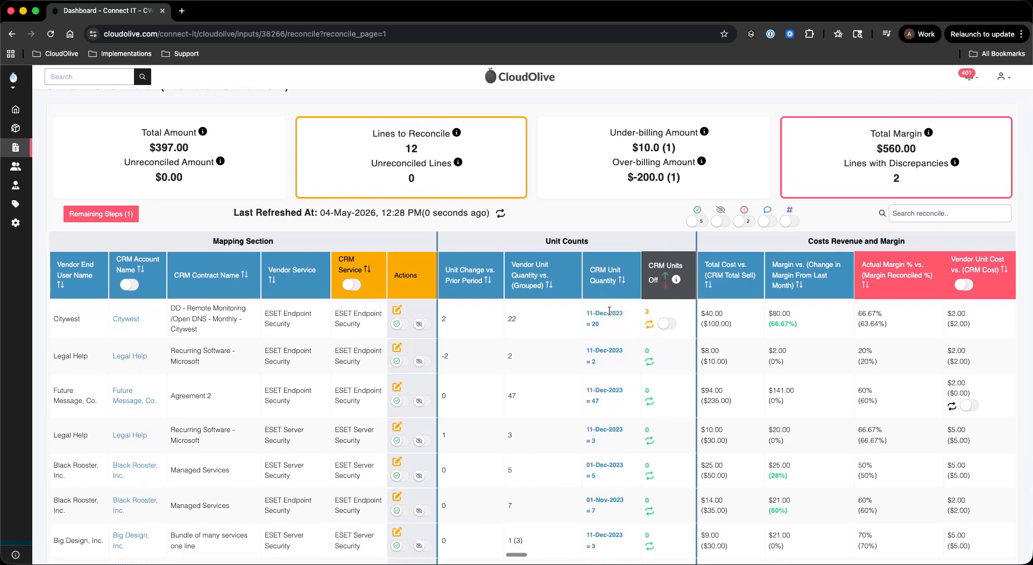
left_click(508, 320)
left_click_drag(602, 323, 587, 323)
left_click(643, 310)
double_click(449, 321)
left_click(460, 320)
scroll(500, 339, "up", 5)
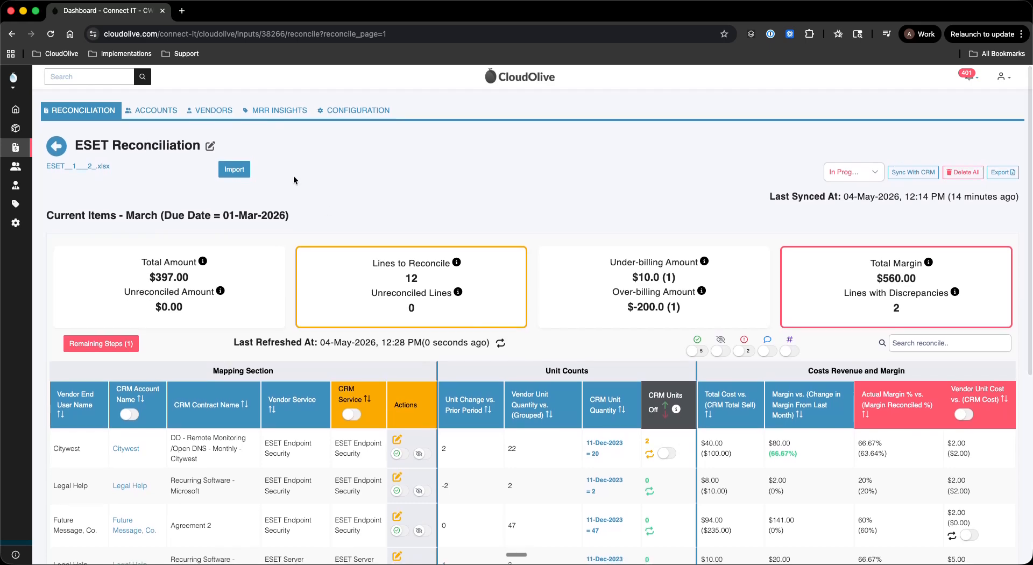
Open the ESET reconciliation's settings, check the Enable Pushback option and submit the record.
left_click(209, 146)
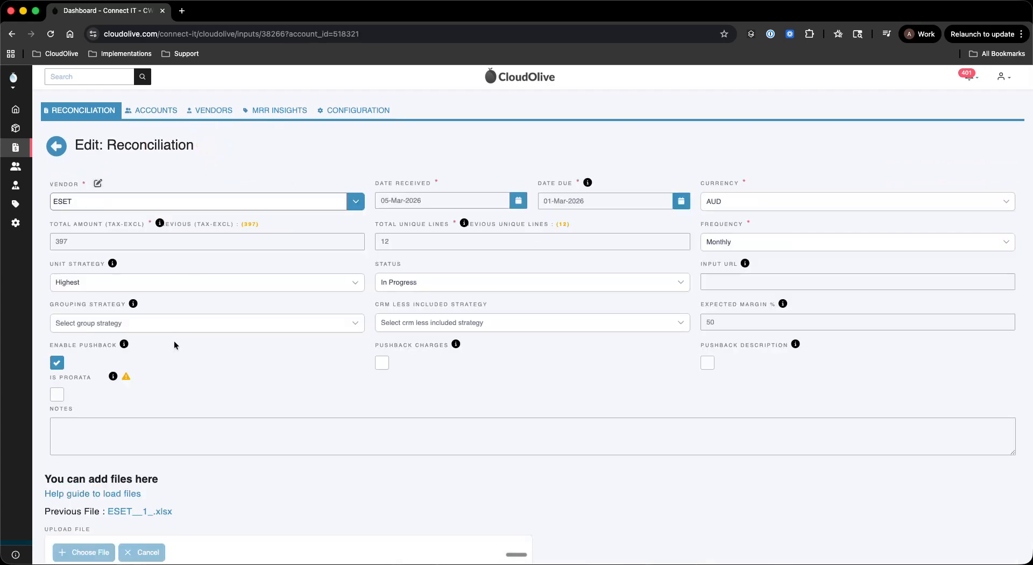
left_click_drag(108, 346, 116, 343)
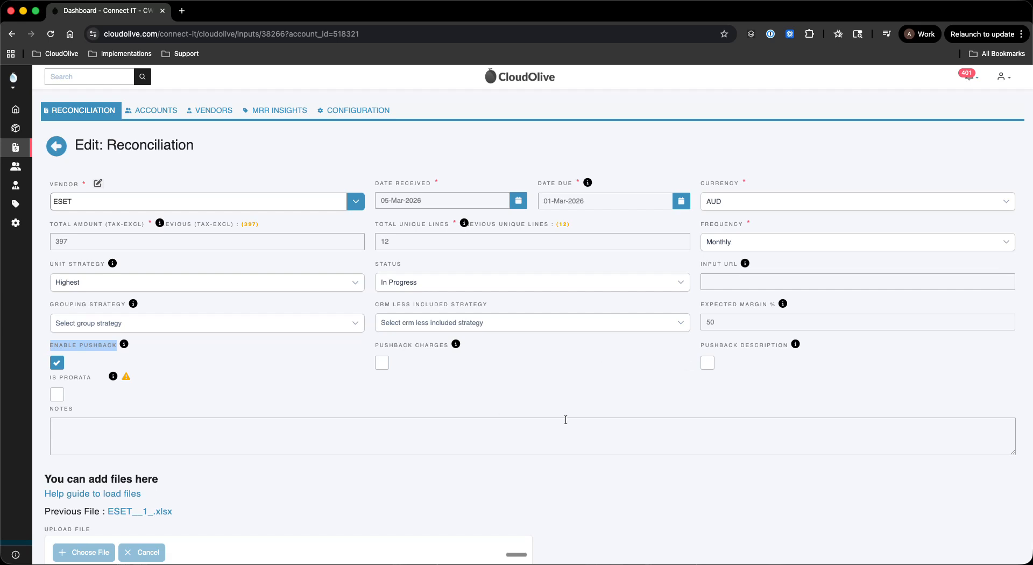
scroll(565, 419, "down", 3)
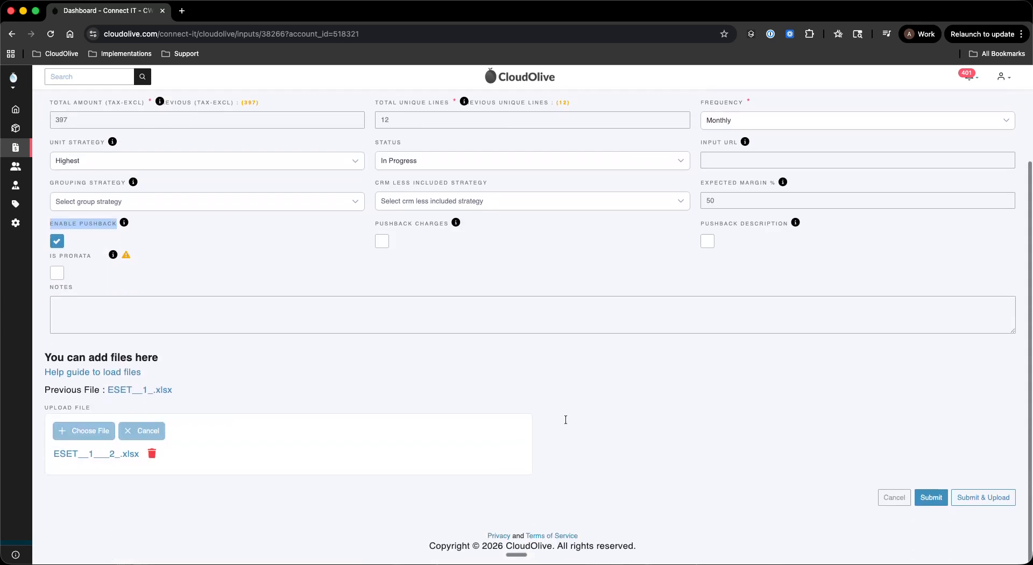
left_click(930, 500)
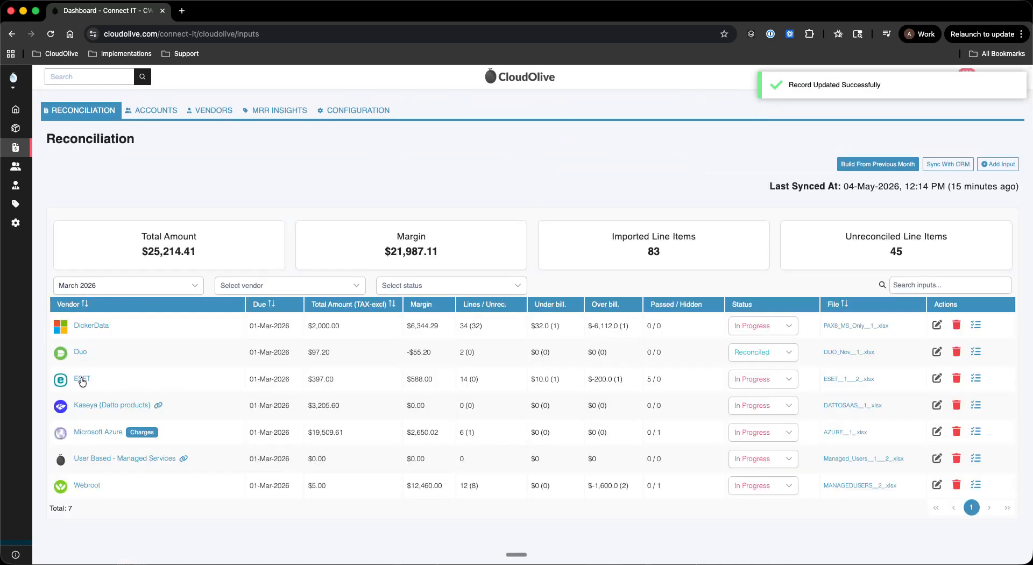
In the ESET reconciliation, push the proposed quantity of 22 back to the CRM for the Citywest ESET Endpoint Security line.
scroll(608, 474, "down", 2)
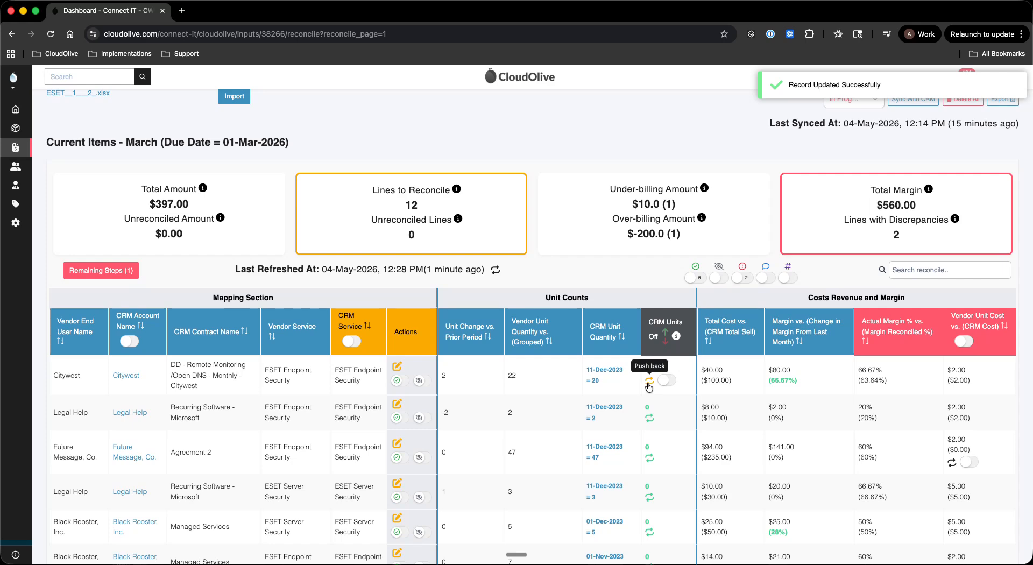
left_click(650, 384)
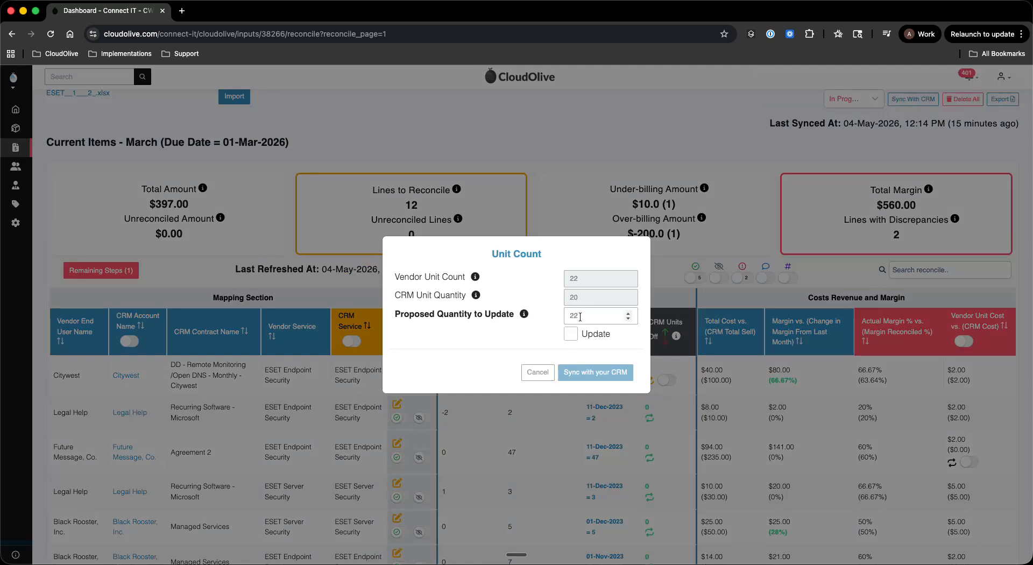
left_click(571, 334)
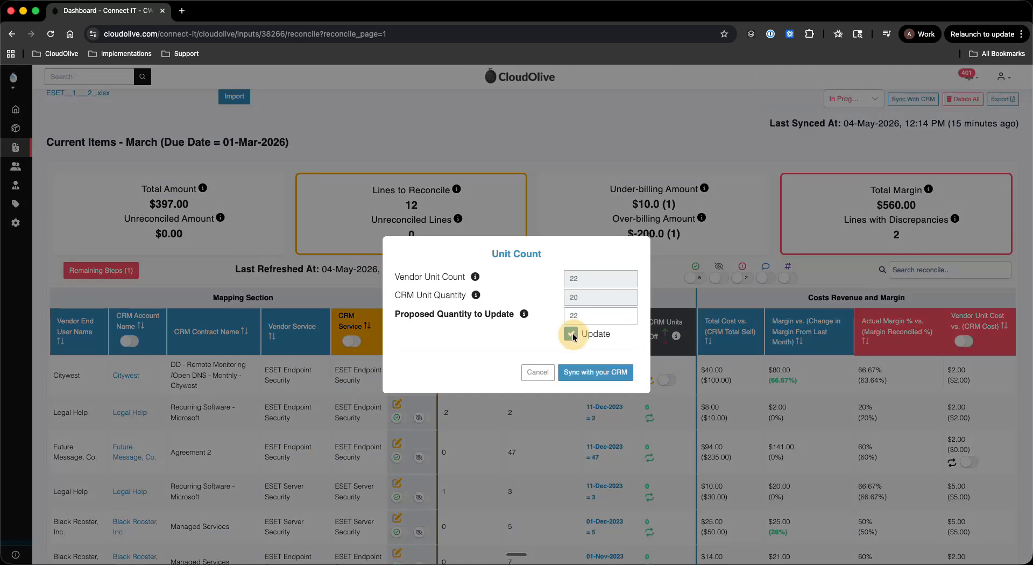
left_click(599, 373)
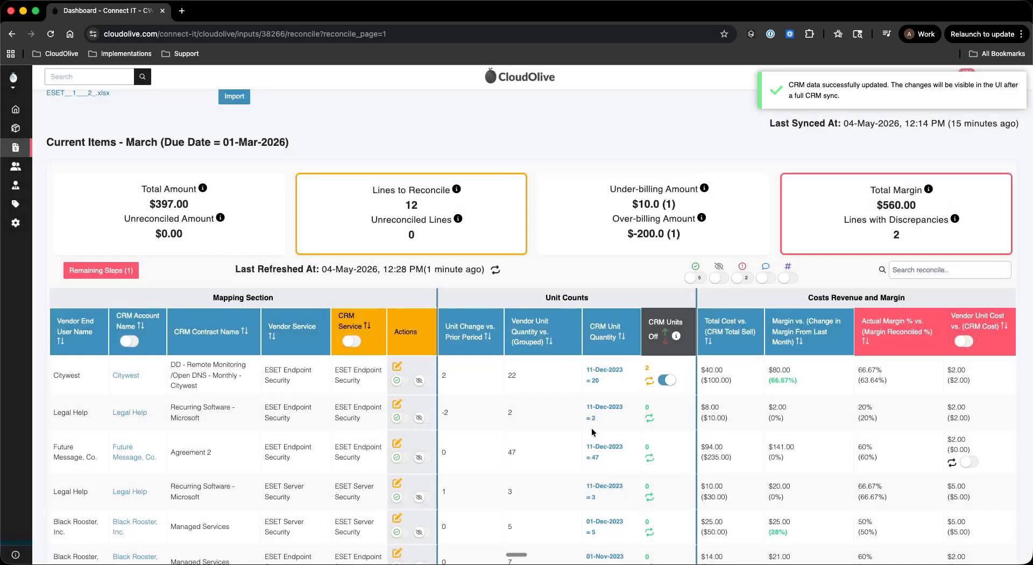
Show only discrepancies sorted by CRM units off, and push the proposed quantity for Citywest's ESET Server Security line to the CRM.
scroll(592, 430, "down", 1)
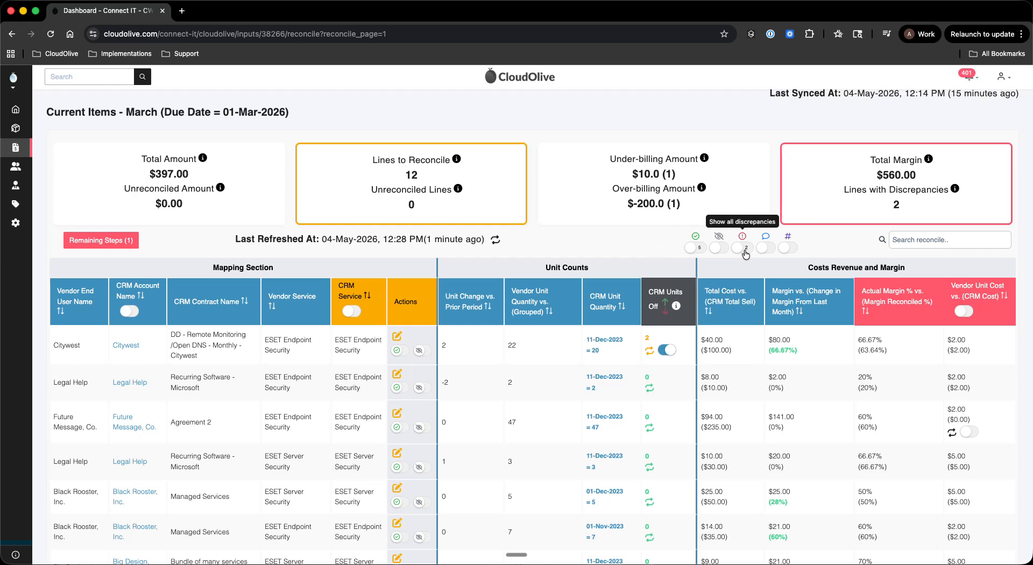
left_click(744, 249)
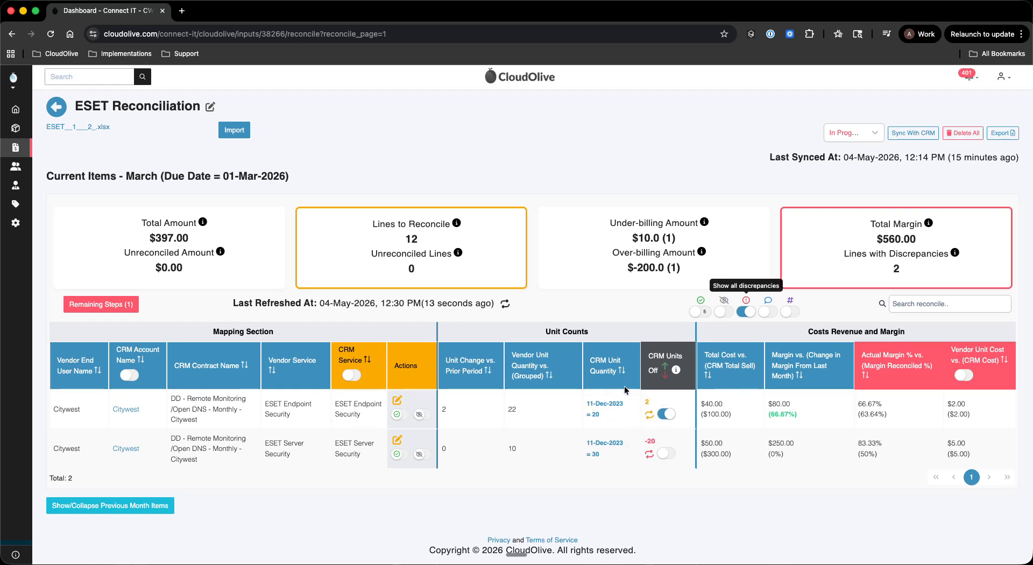
left_click(666, 371)
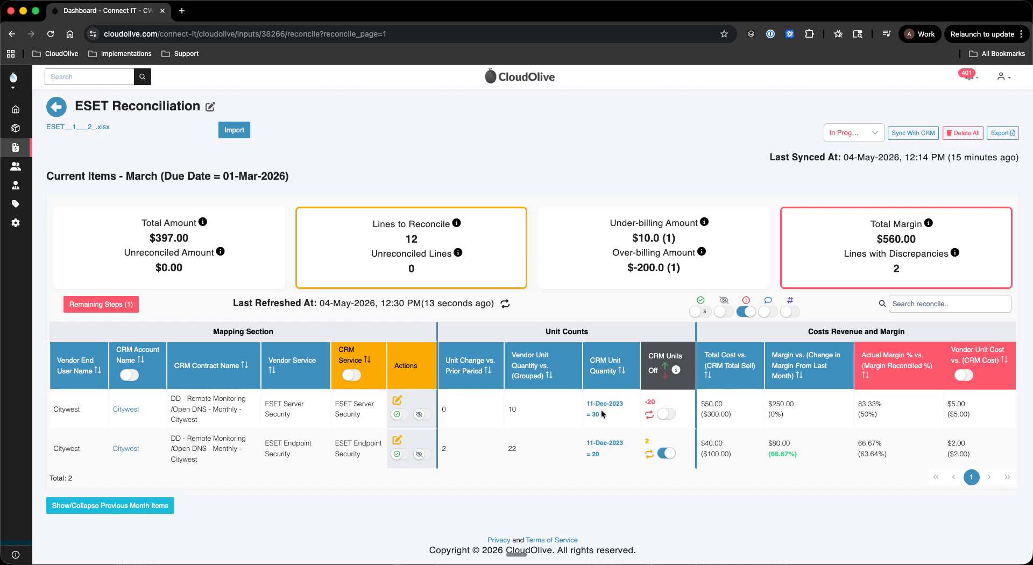
left_click(647, 415)
left_click(571, 333)
left_click(591, 372)
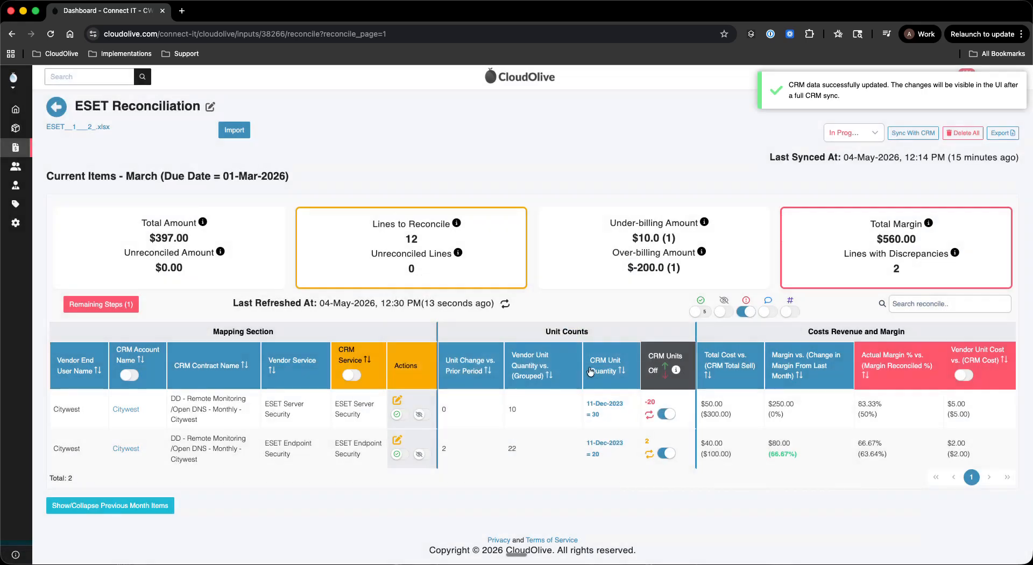
Replace the discrepancies filter with the one showing lines where the vendor unit cost doesn't match the CRM unit cost.
left_click(746, 311)
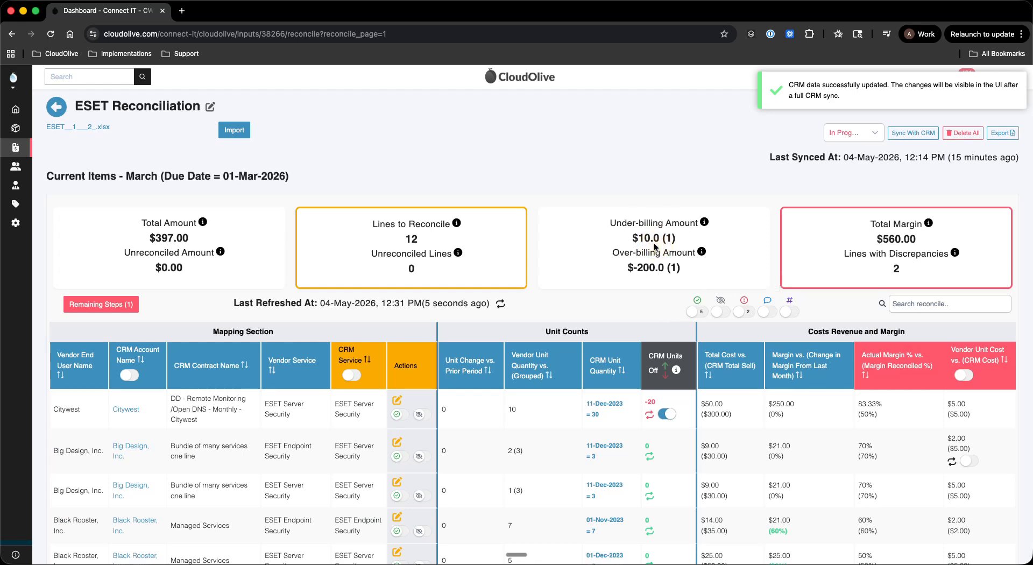
left_click_drag(951, 157, 1016, 157)
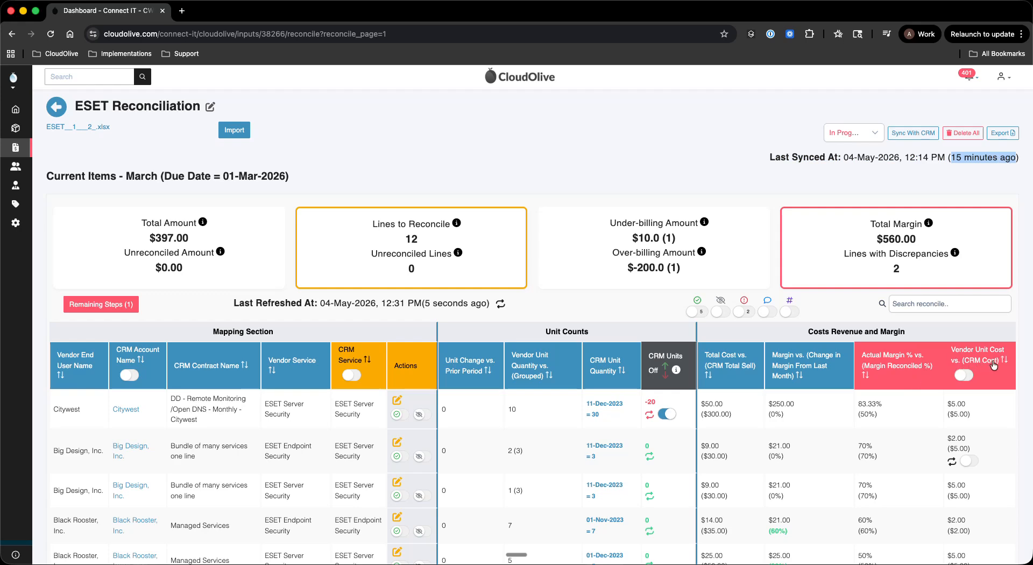
left_click(964, 375)
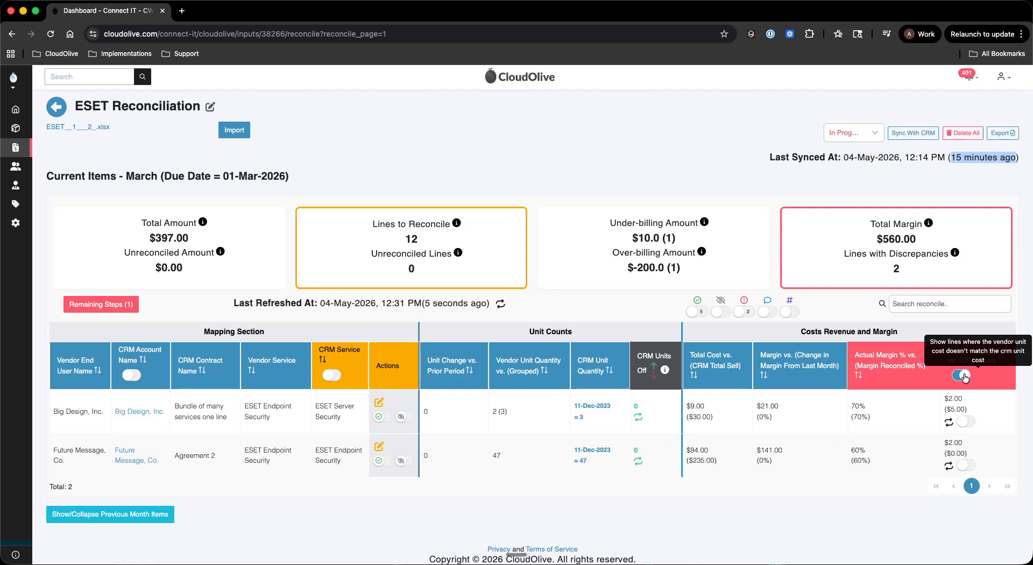
Push the proposed unit cost of $2.00 to the CRM for the Big Design, Inc. line, leaving the sell price update unselected.
left_click(950, 422)
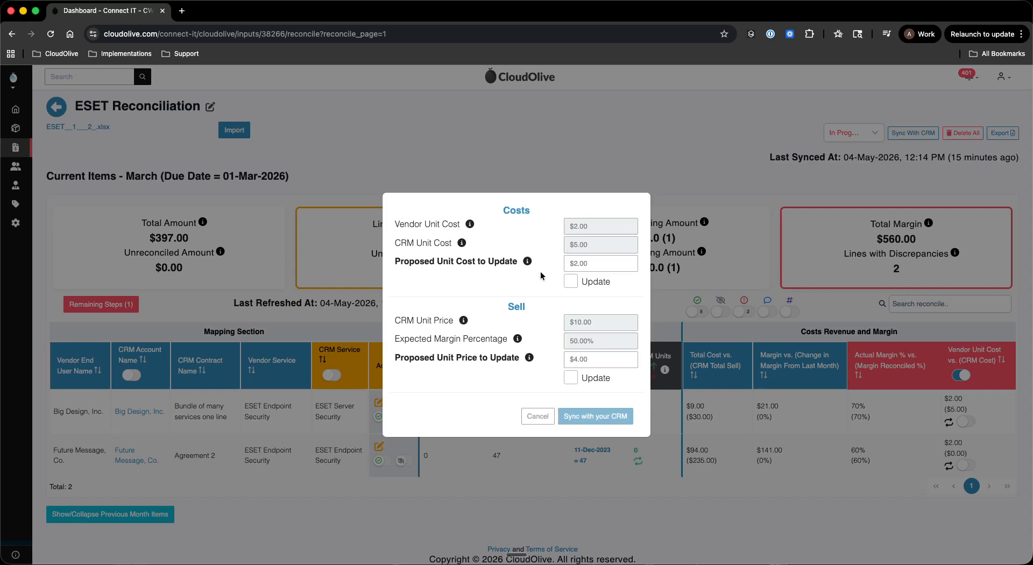
left_click(571, 281)
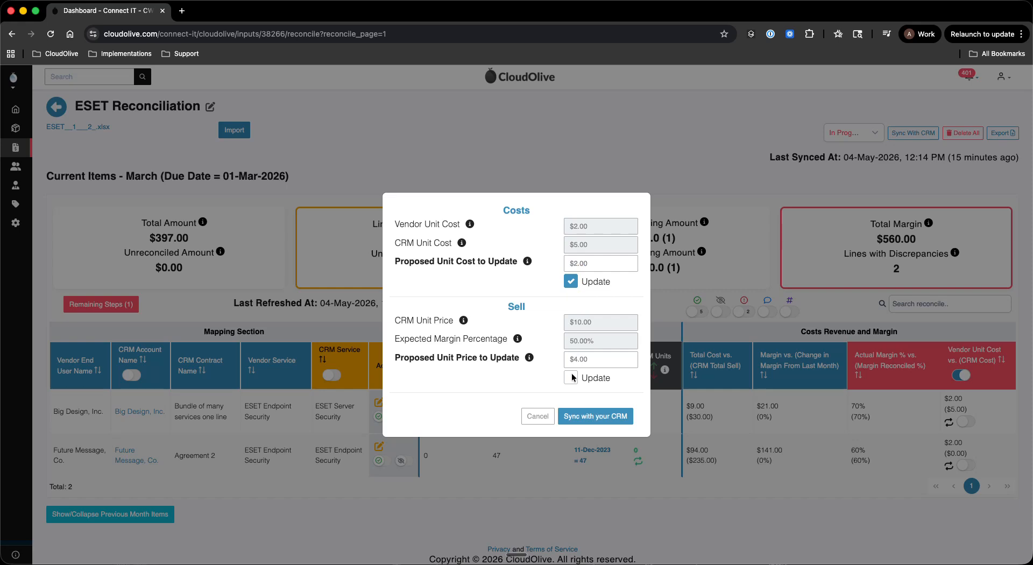
left_click(599, 417)
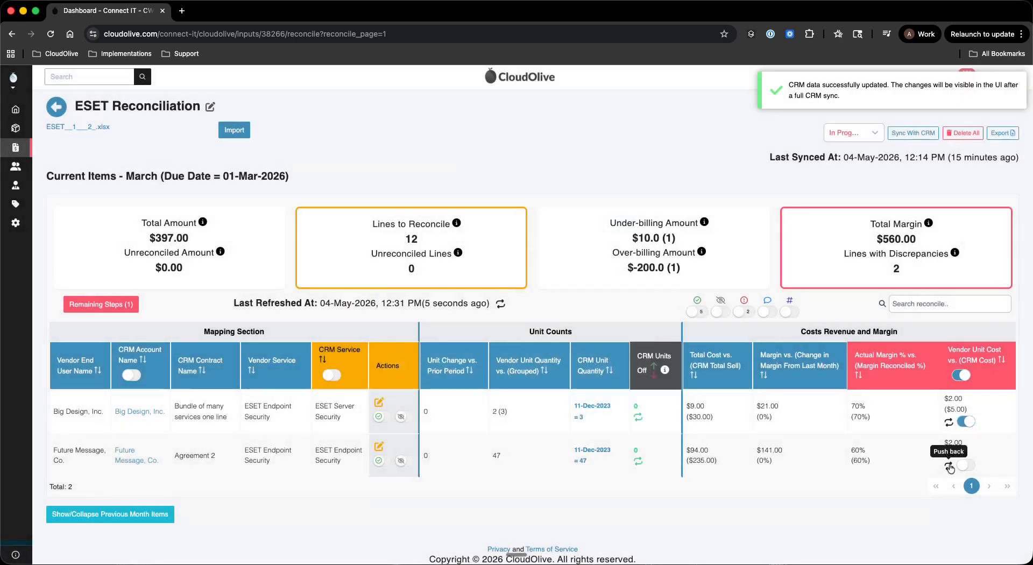
Push the proposed unit cost to the CRM for the Future Message, Co. line.
left_click(950, 466)
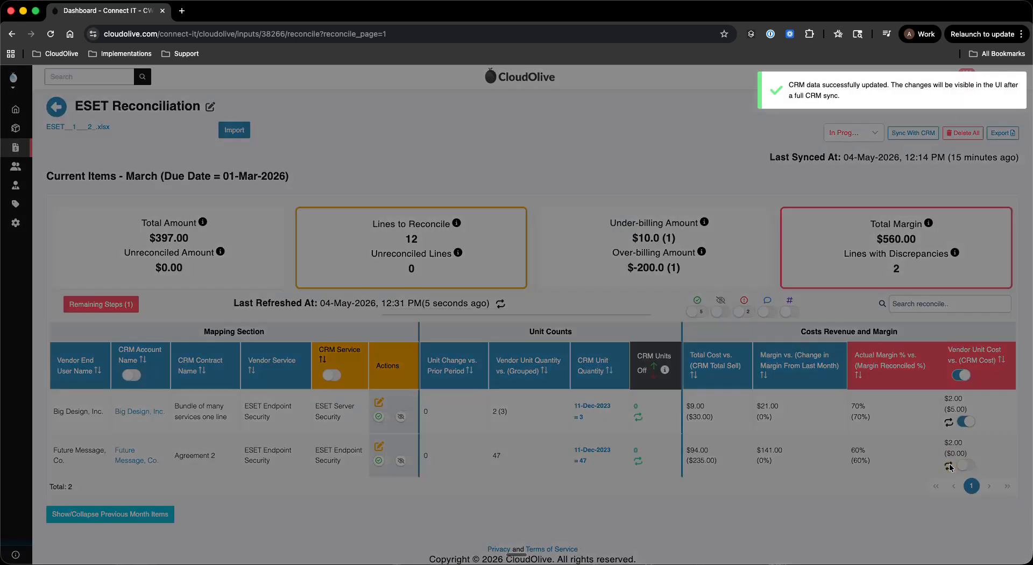
left_click(571, 282)
left_click(595, 416)
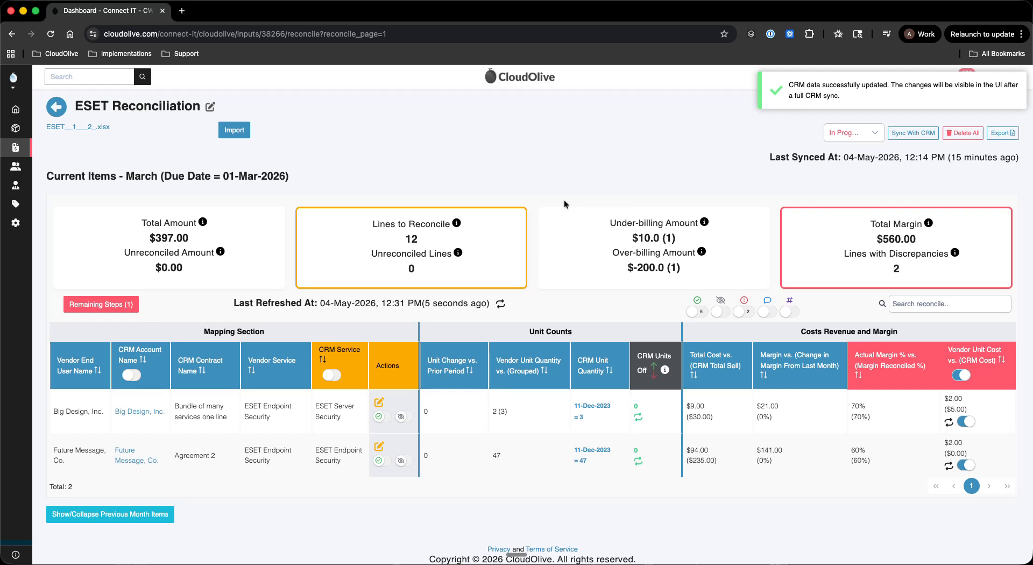
Run a full sync with the CRM and turn off the unit cost mismatch filter.
left_click(911, 139)
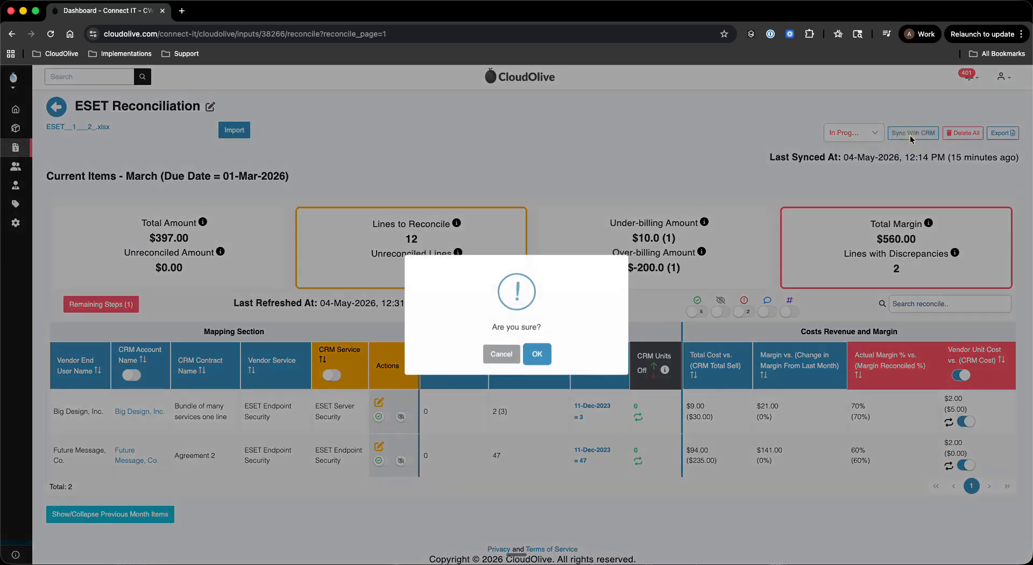
left_click(536, 418)
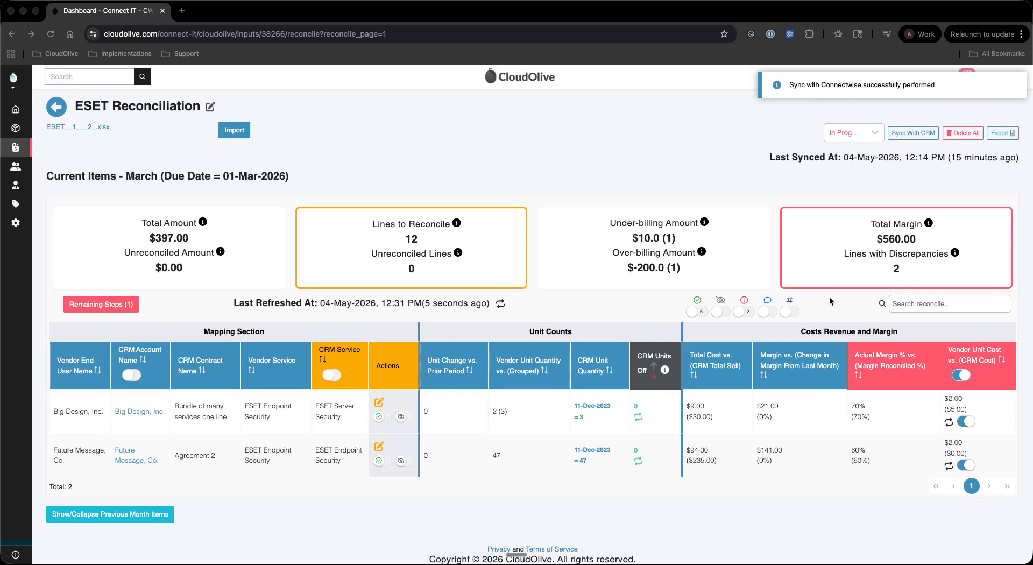
left_click(962, 375)
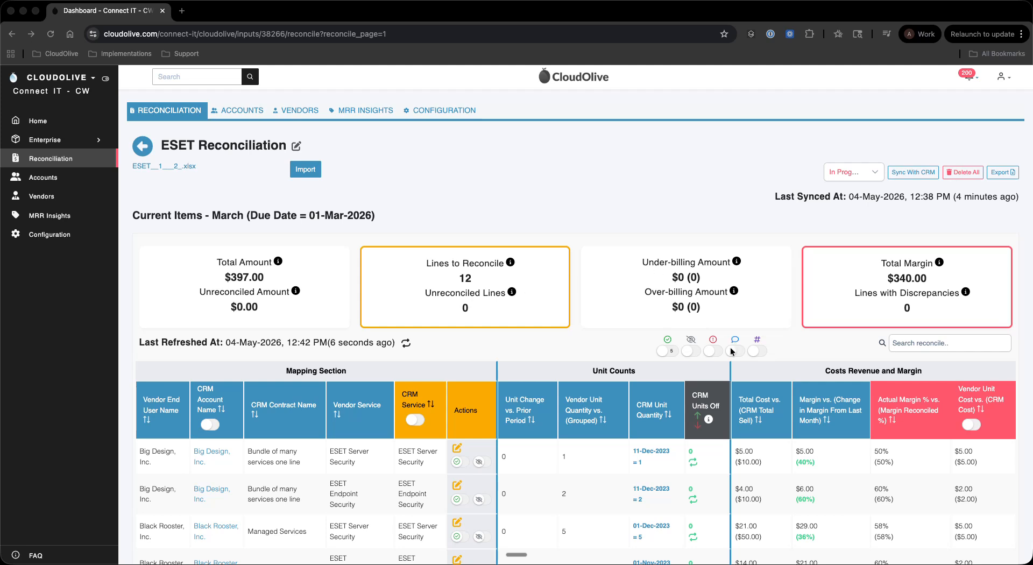
Check the reconciliation for remaining discrepancies and unit cost mismatches, and restore the full list of lines.
left_click(713, 353)
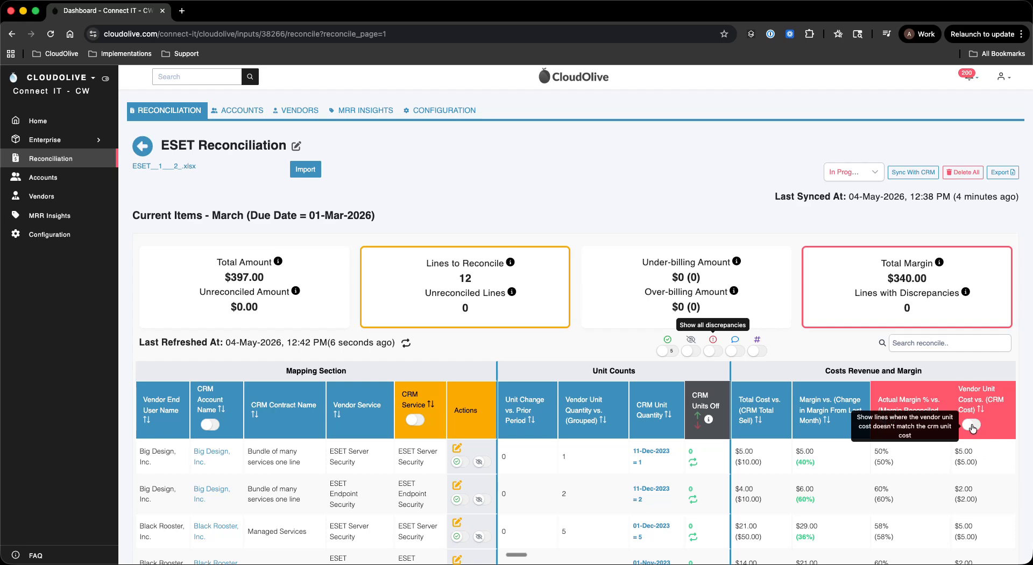
left_click(972, 426)
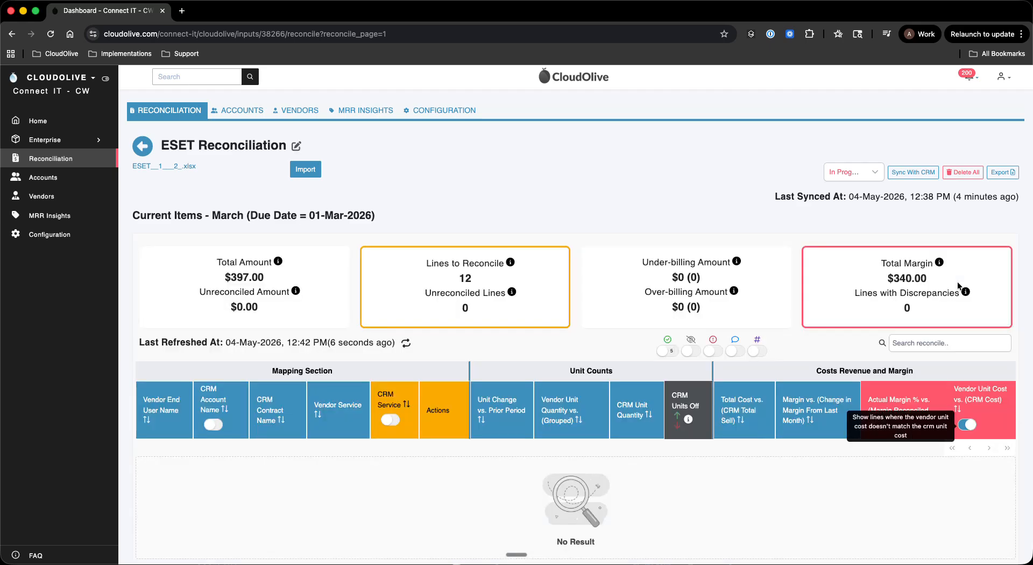
scroll(958, 282, "down", 1)
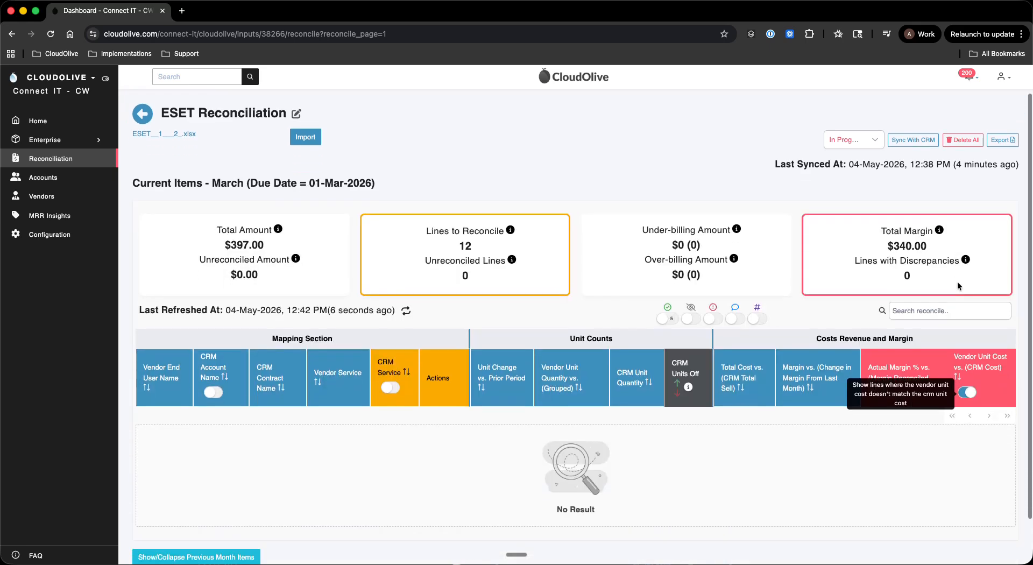
left_click(968, 393)
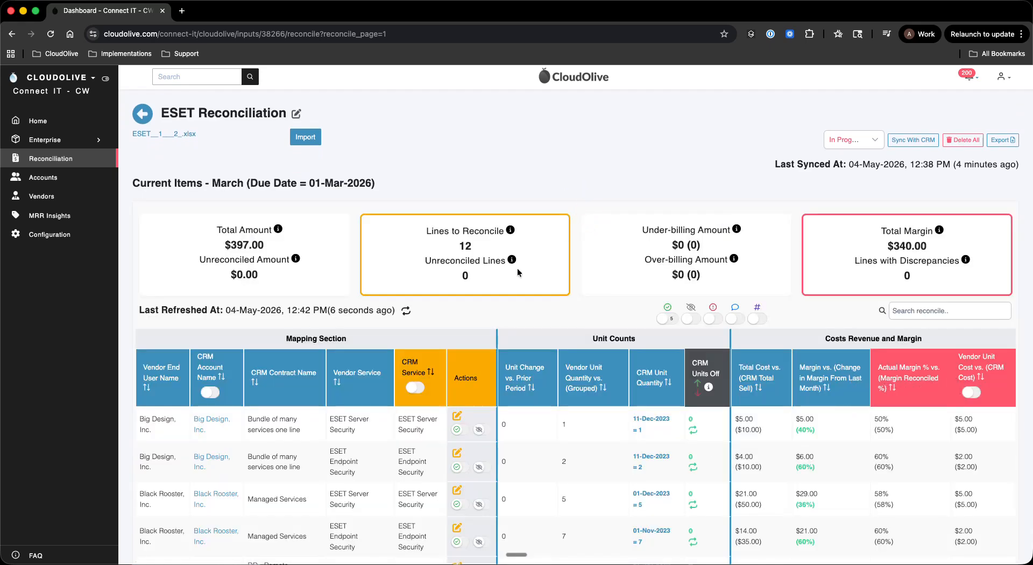
Refresh the reconciliation dashboard and set the ESET reconciliation's status to Reconciled.
left_click(407, 315)
left_click(860, 140)
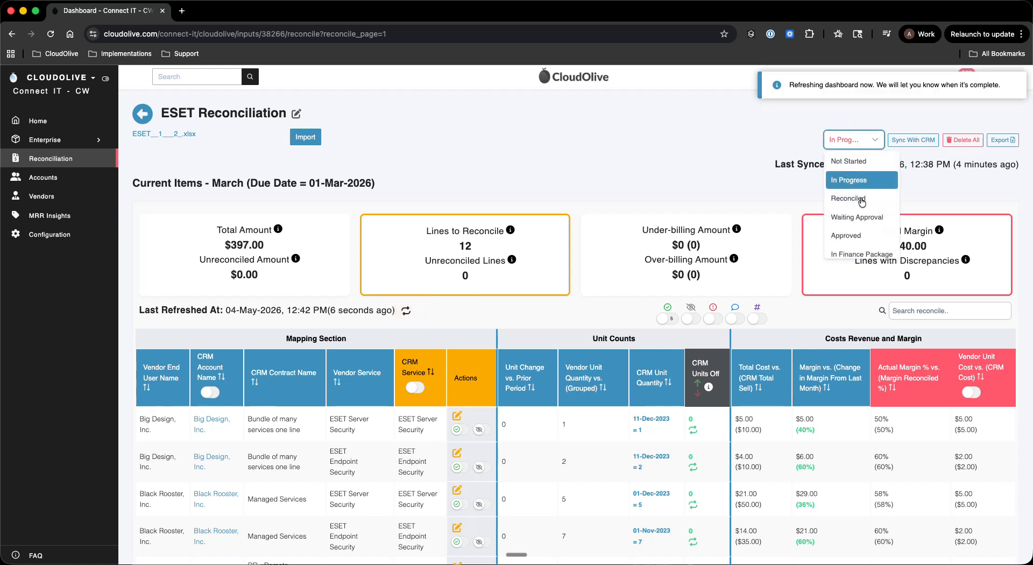
left_click(862, 199)
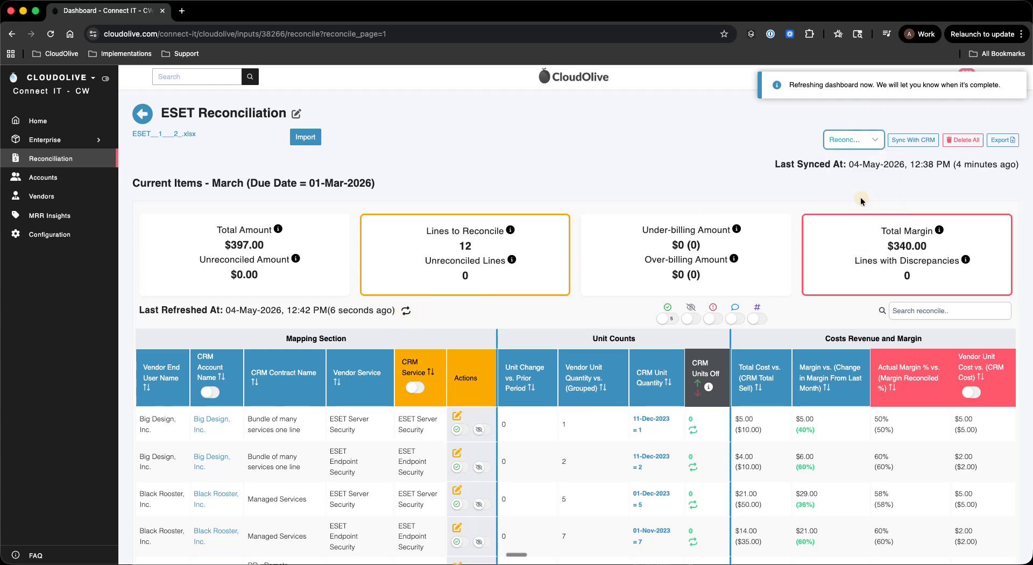
left_click(875, 141)
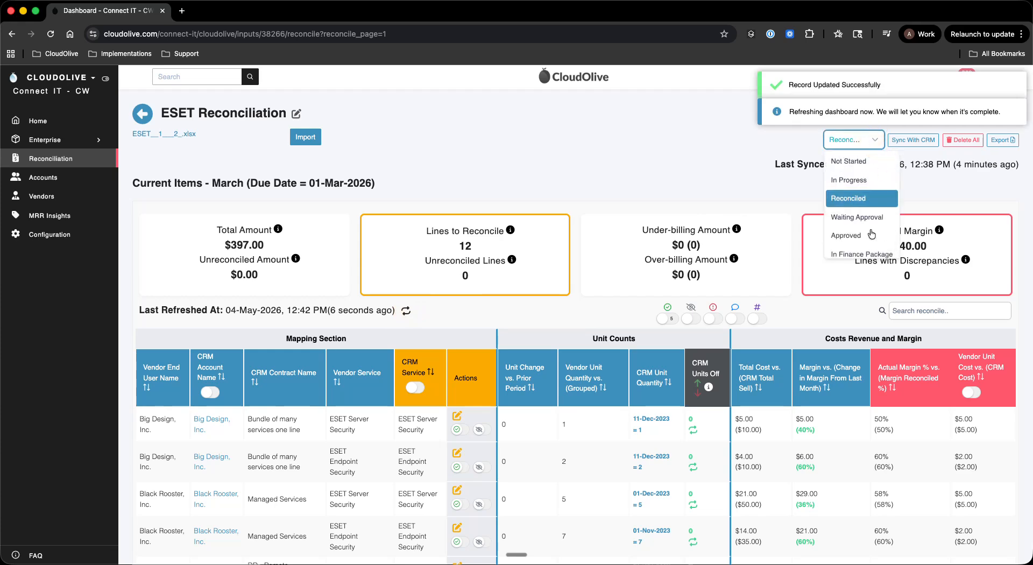